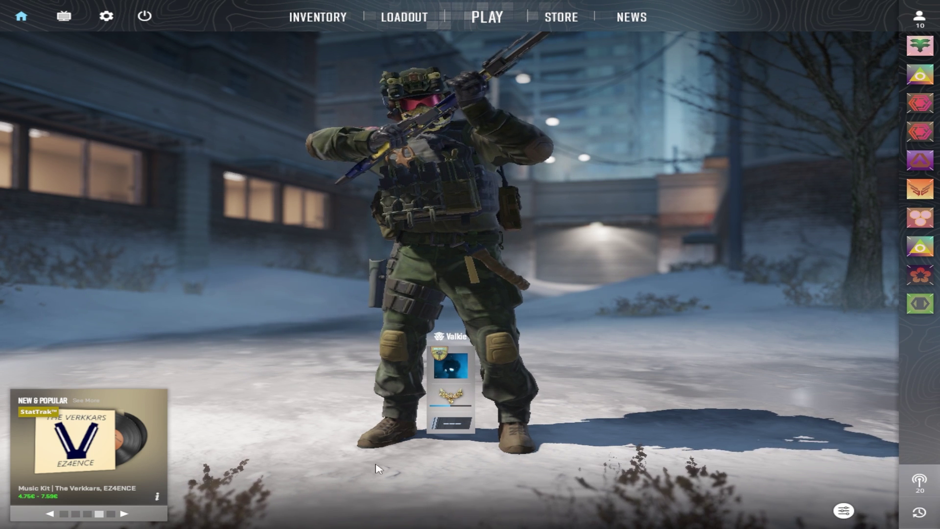
- Open the advanced video settings of the game
click(106, 16)
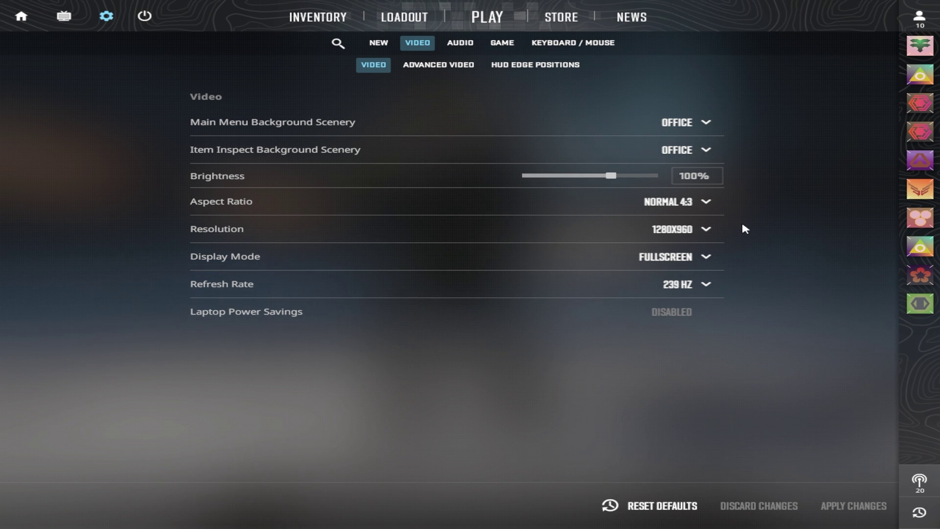
click(438, 65)
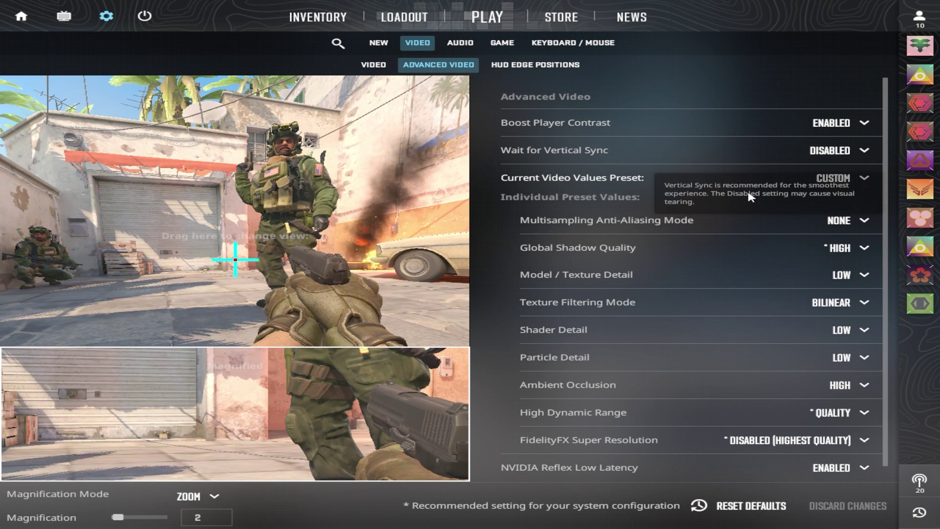
mouse_move(739, 220)
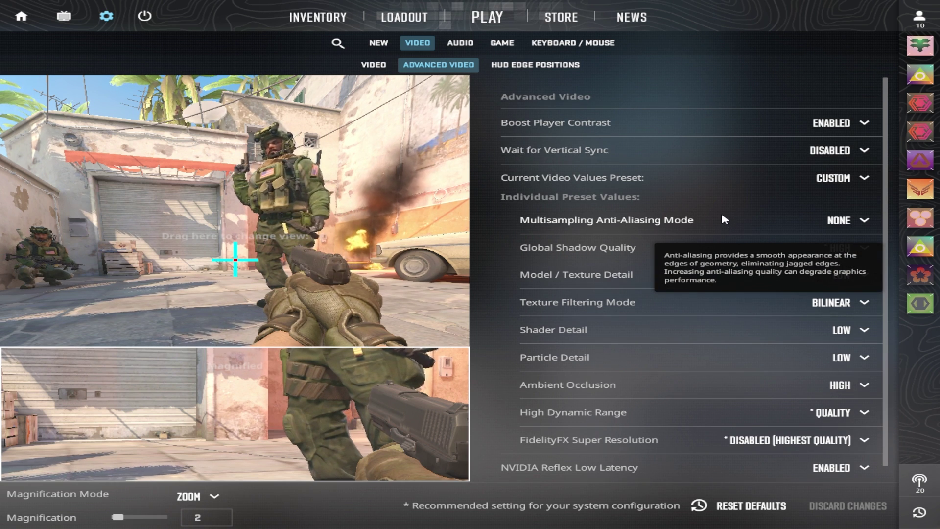
- Review the available options for Multisampling Anti-Aliasing Mode without choosing a different one
click(839, 220)
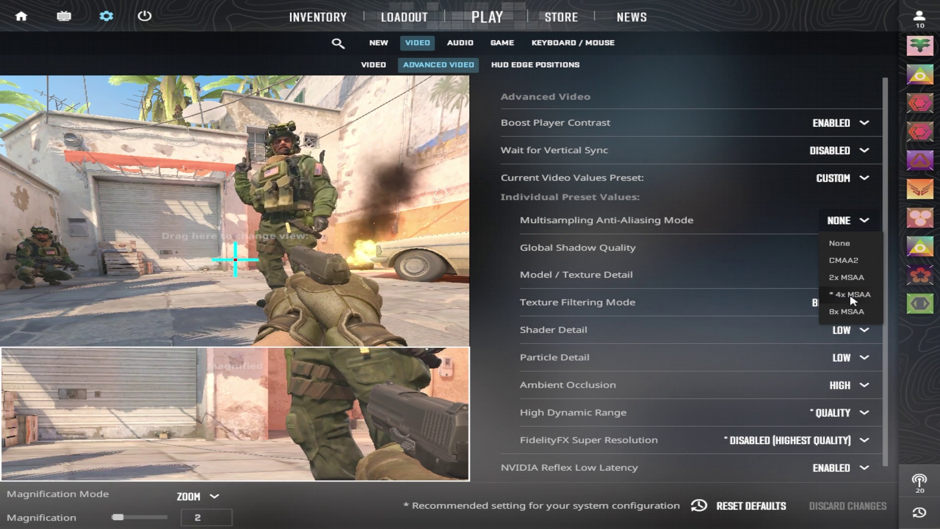
click(835, 220)
click(847, 223)
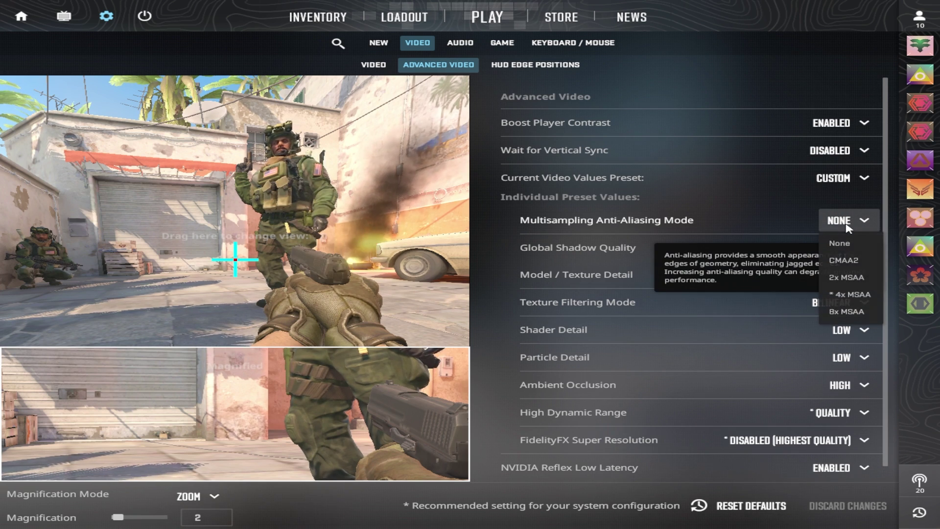
click(848, 225)
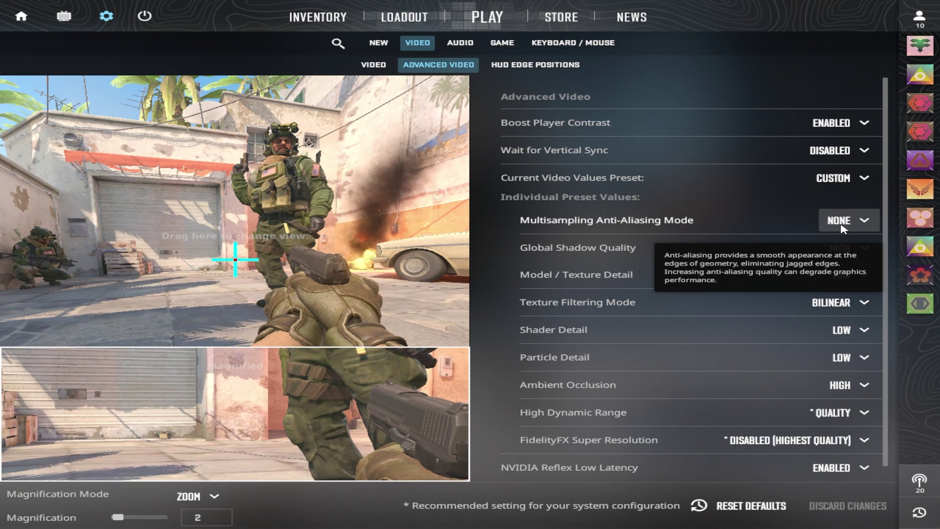
click(842, 226)
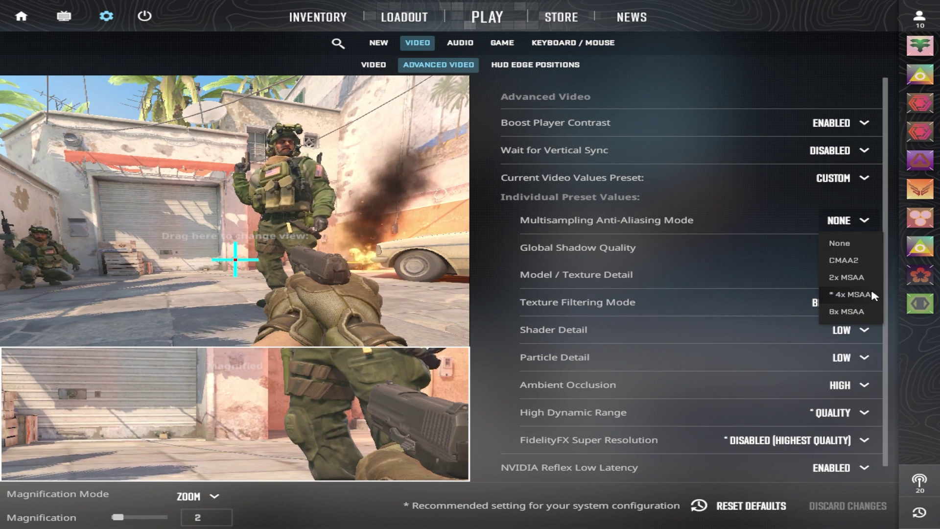
click(851, 218)
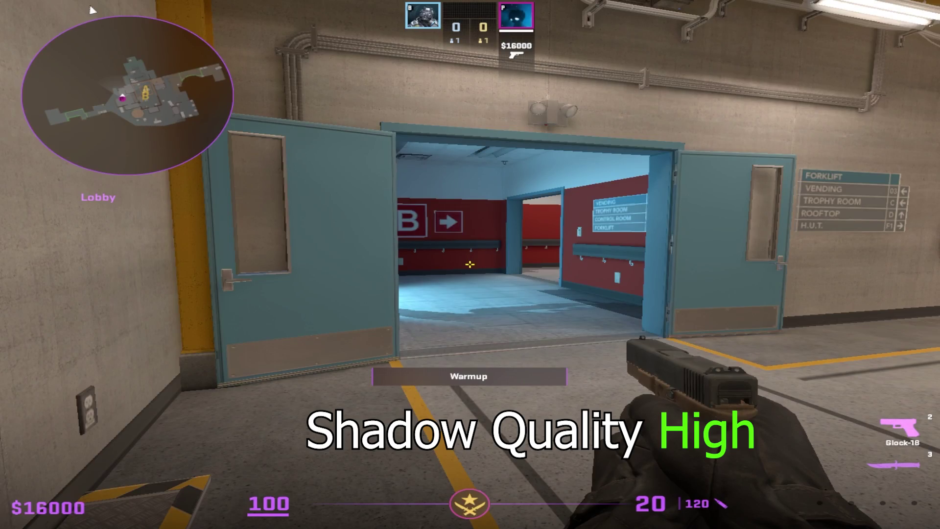
key(w)
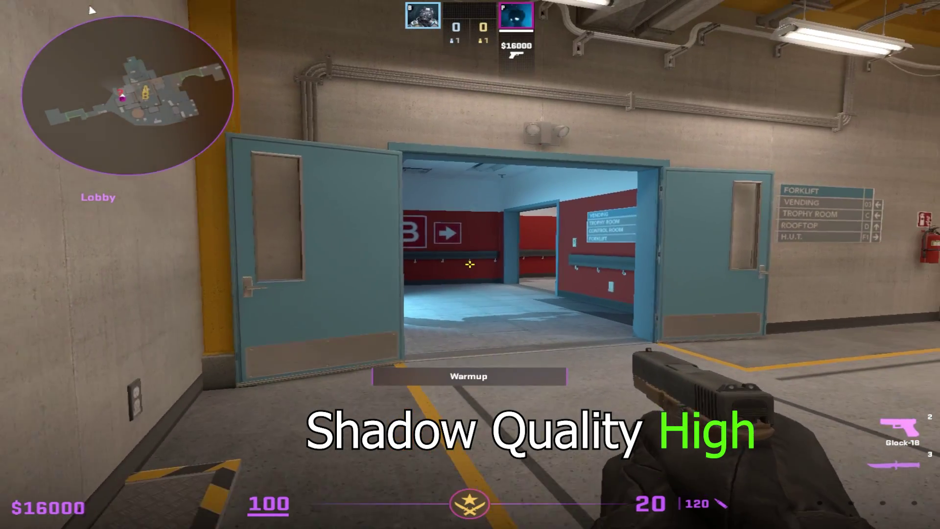
key(w)
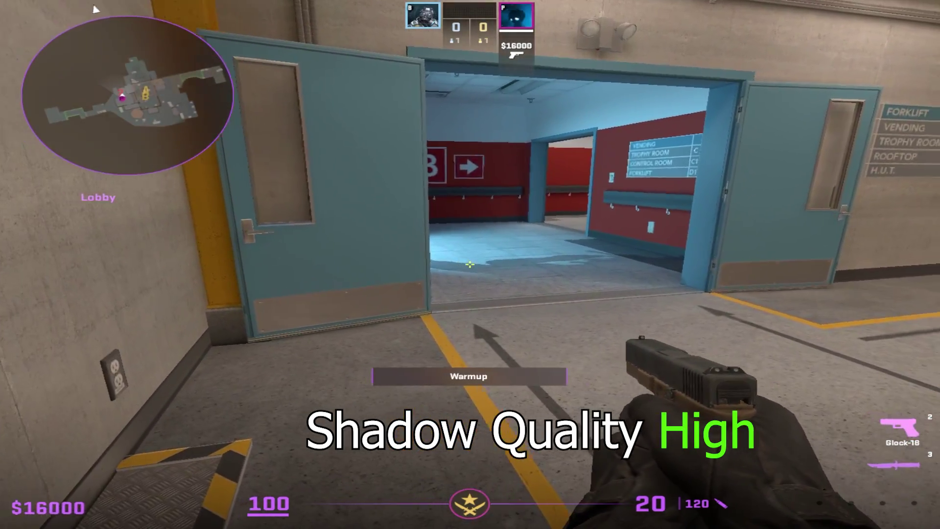
key(w)
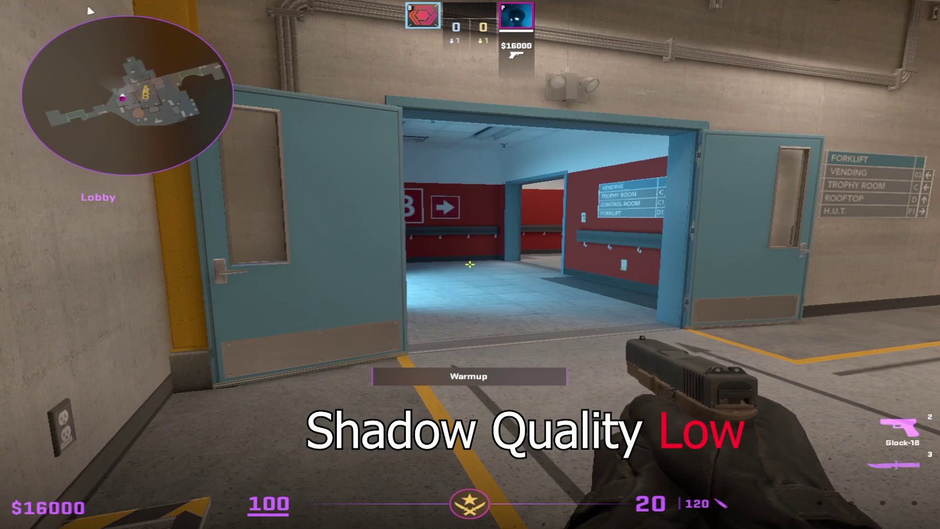
key(w)
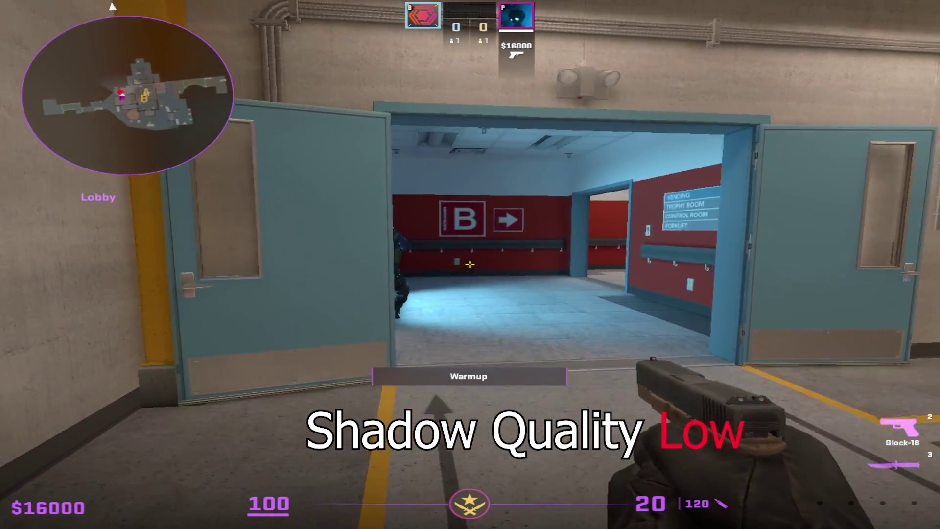
key(w)
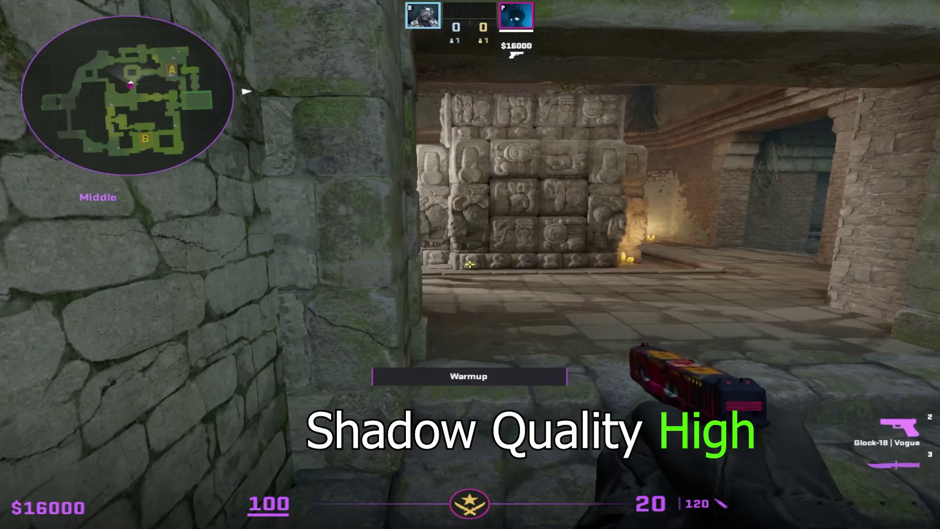
key(w)
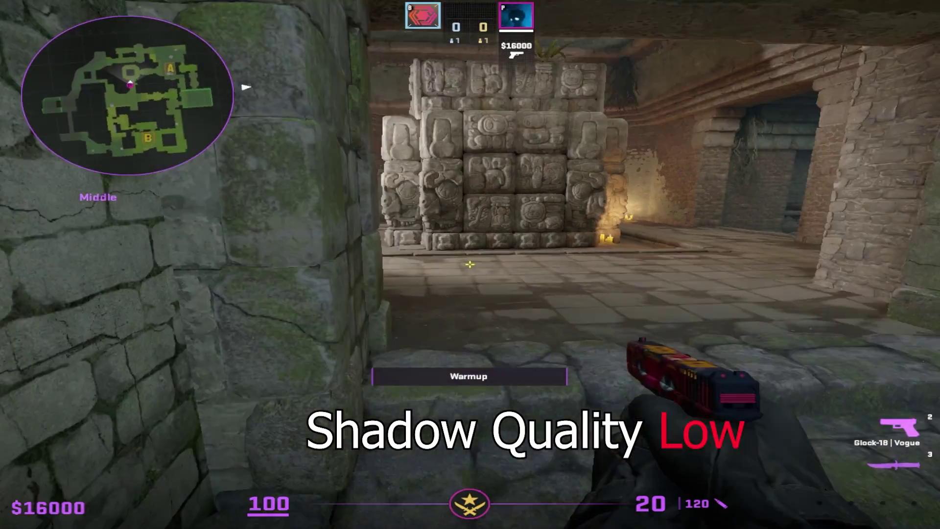
key(w)
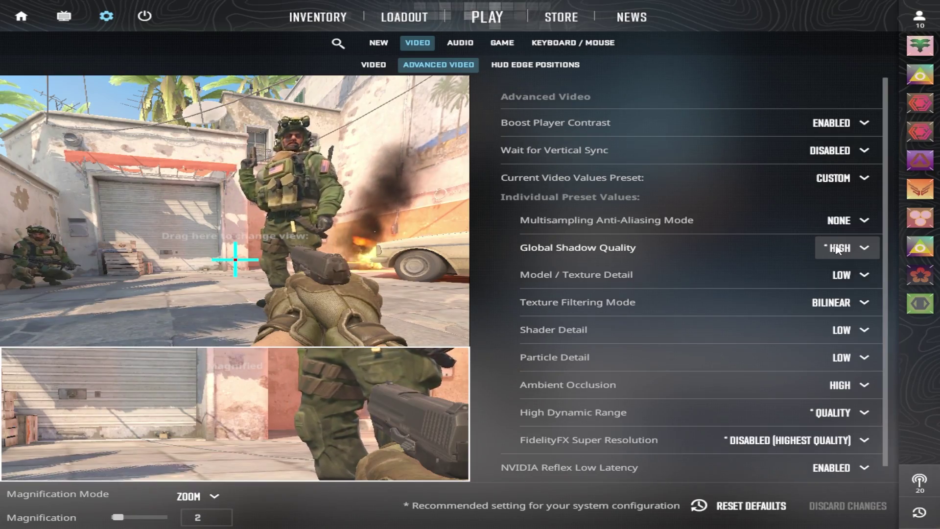
- Read the descriptions of the model and texture detail, texture filtering, shader detail, particle detail and ambient occlusion settings
mouse_move(655, 278)
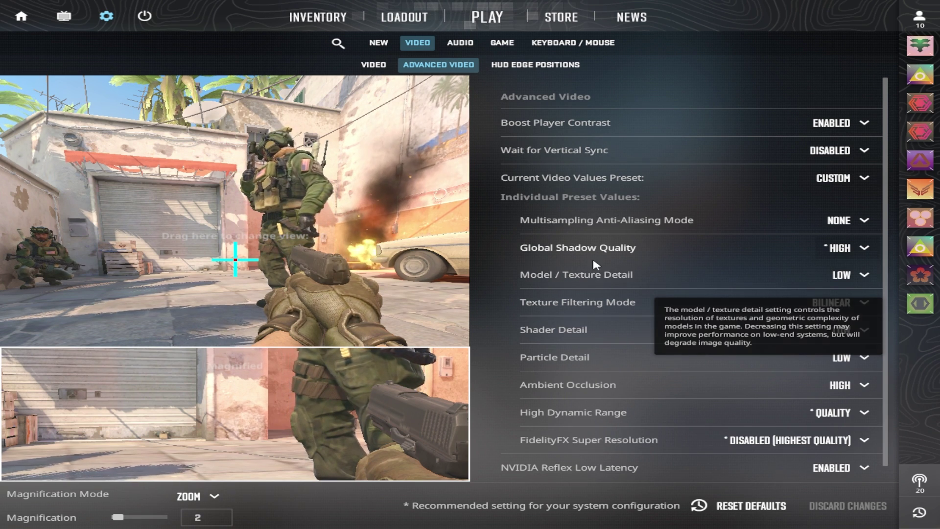
mouse_move(603, 302)
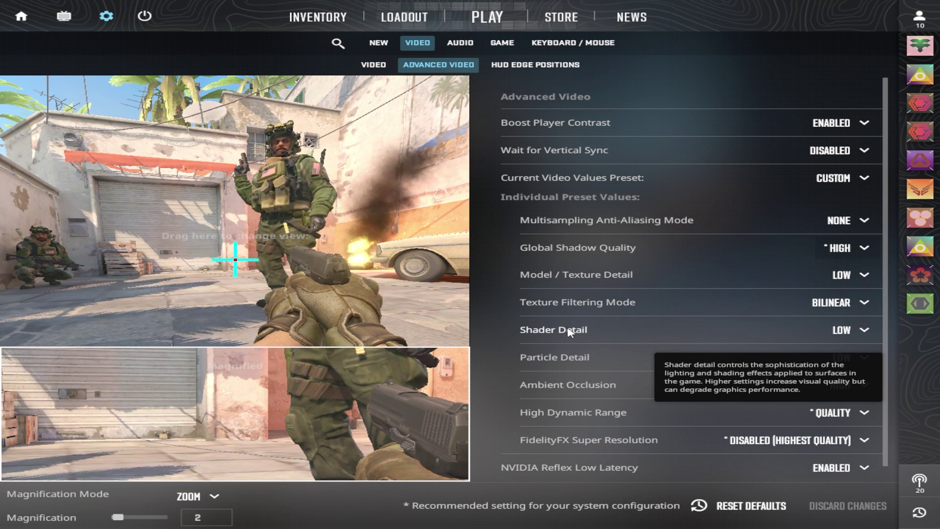
mouse_move(574, 365)
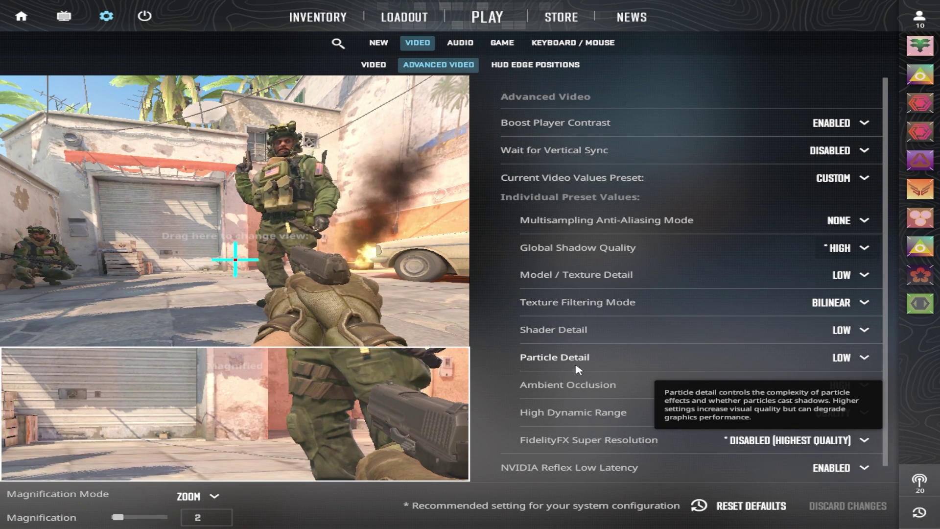
mouse_move(591, 397)
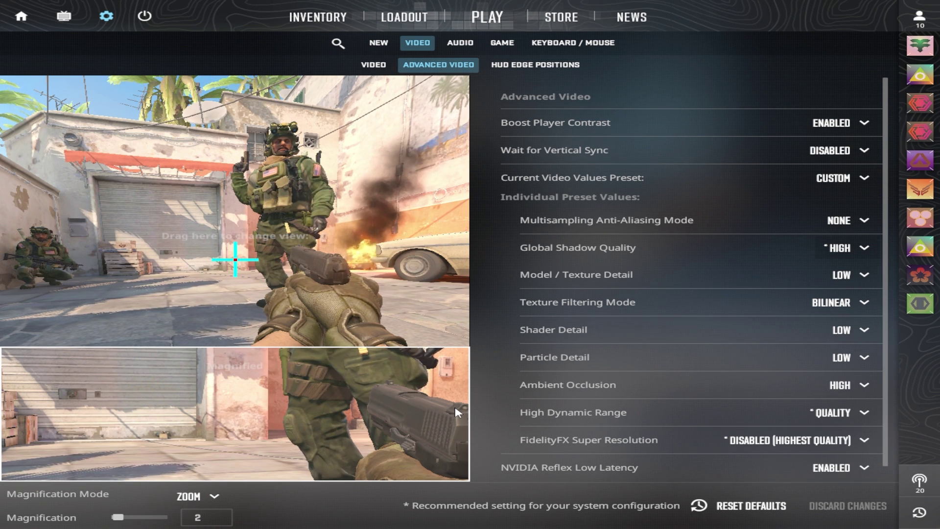
- Review the available options for NVIDIA Reflex Low Latency
scroll(676, 398, down, 1)
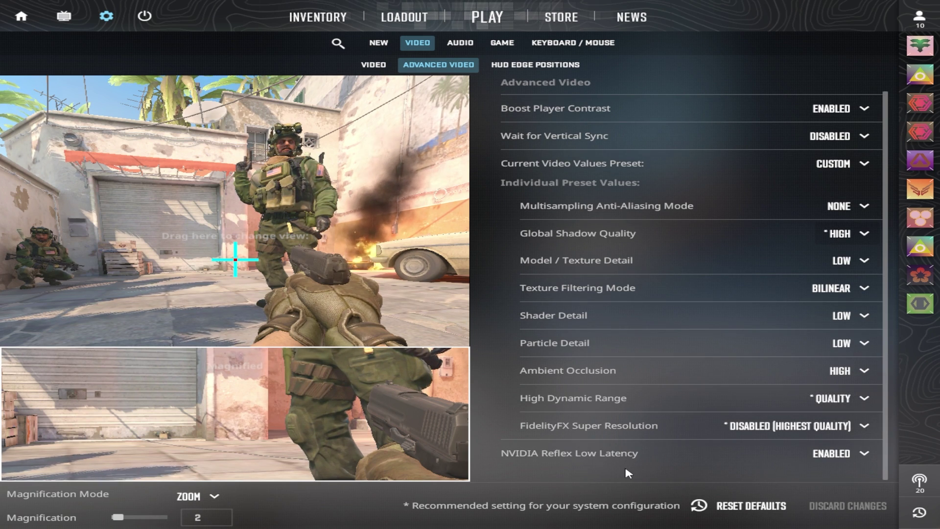
click(835, 463)
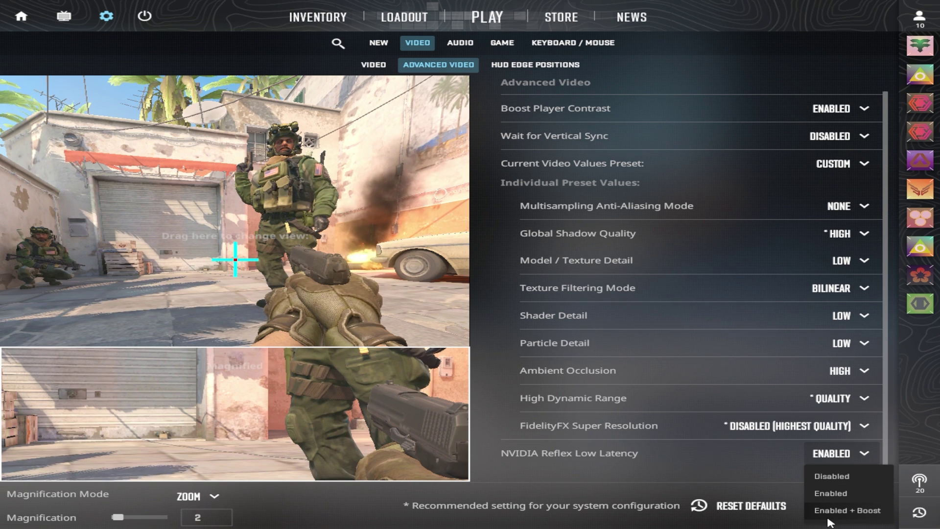
click(827, 454)
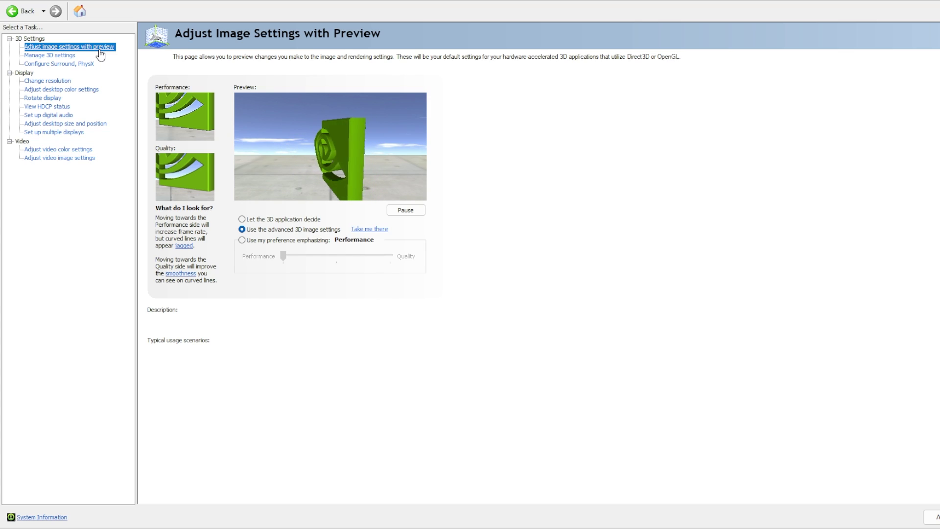
- In NVIDIA Control Panel, try the preference emphasizing Performance, and reselect the advanced 3D image settings
click(244, 242)
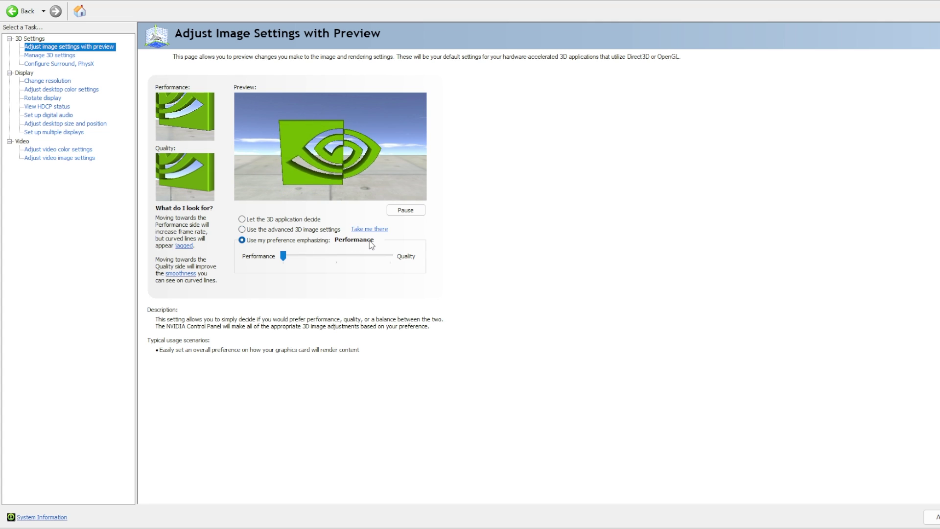
click(311, 231)
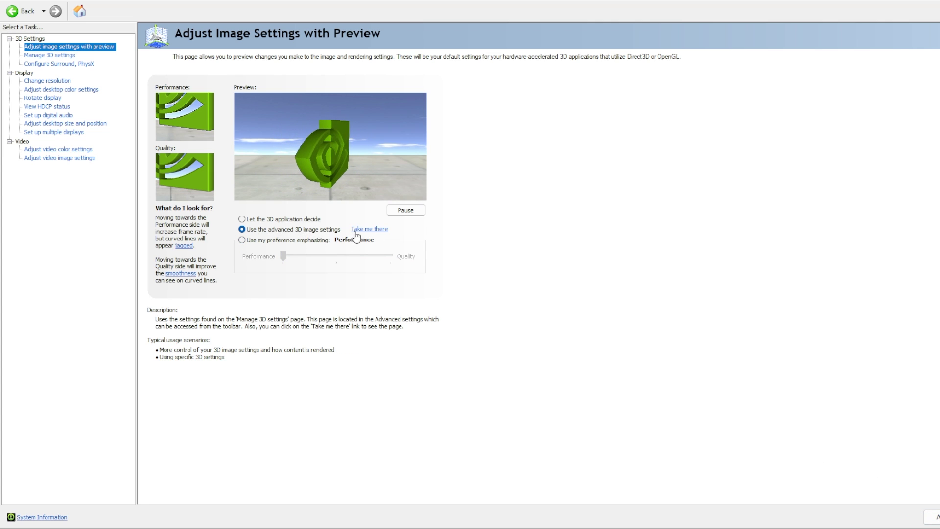
- Examine the global 3D settings from Image Scaling through power management, Shader Cache Size and texture filtering to Vulkan/OpenGL present method
click(61, 56)
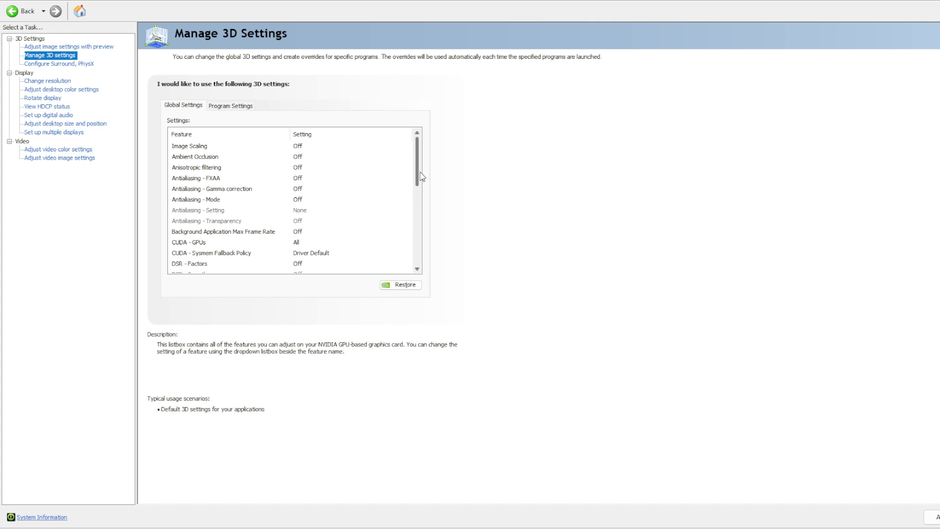
drag(420, 175, 421, 206)
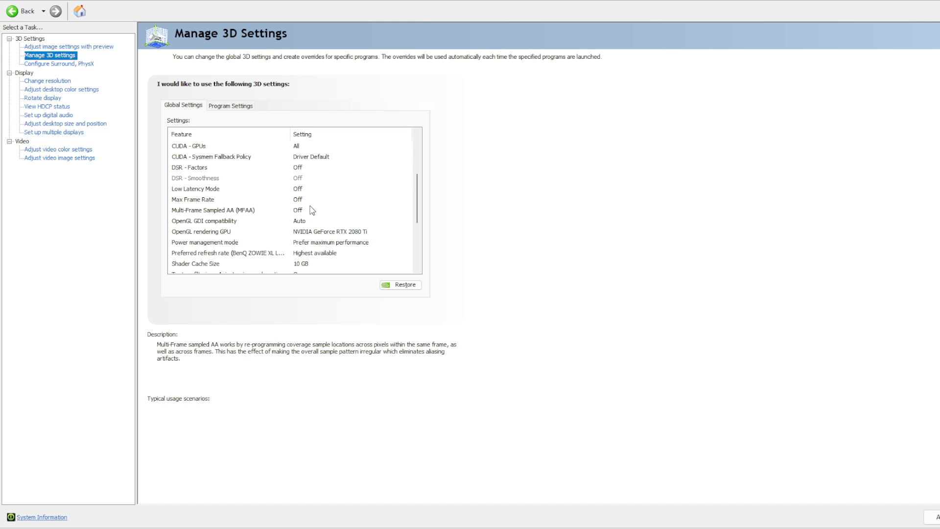
scroll(318, 218, down, 1)
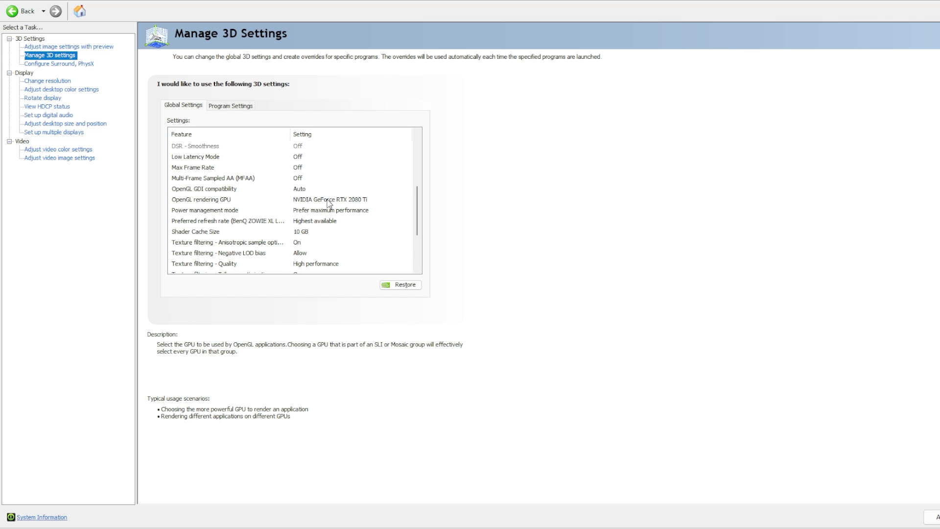
mouse_move(306, 210)
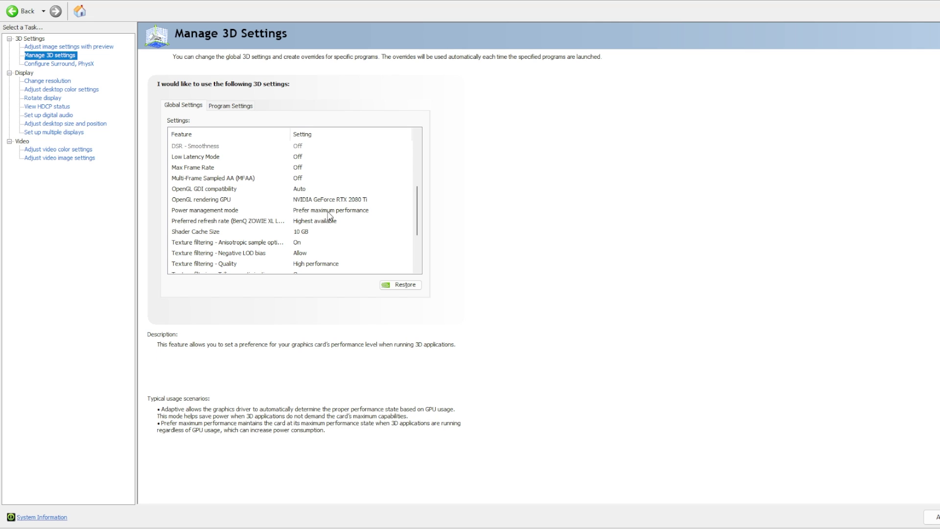
mouse_move(202, 222)
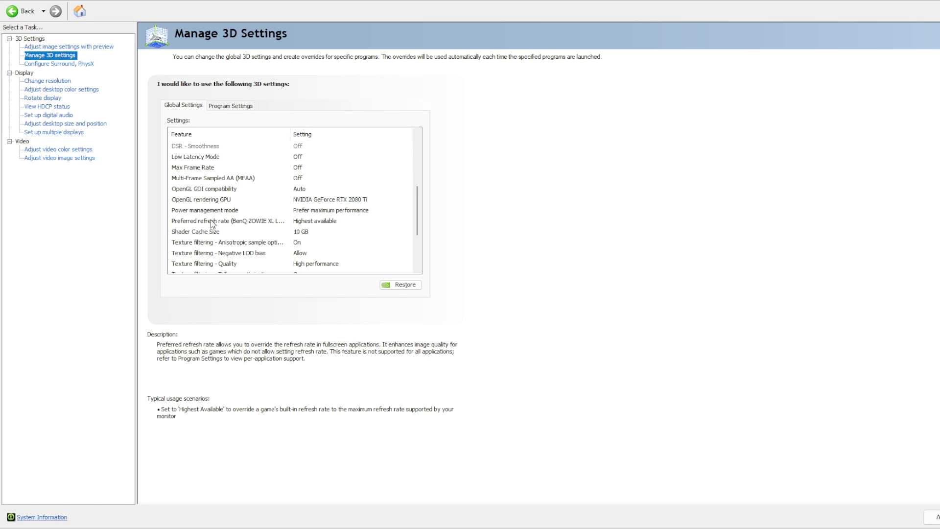
click(306, 233)
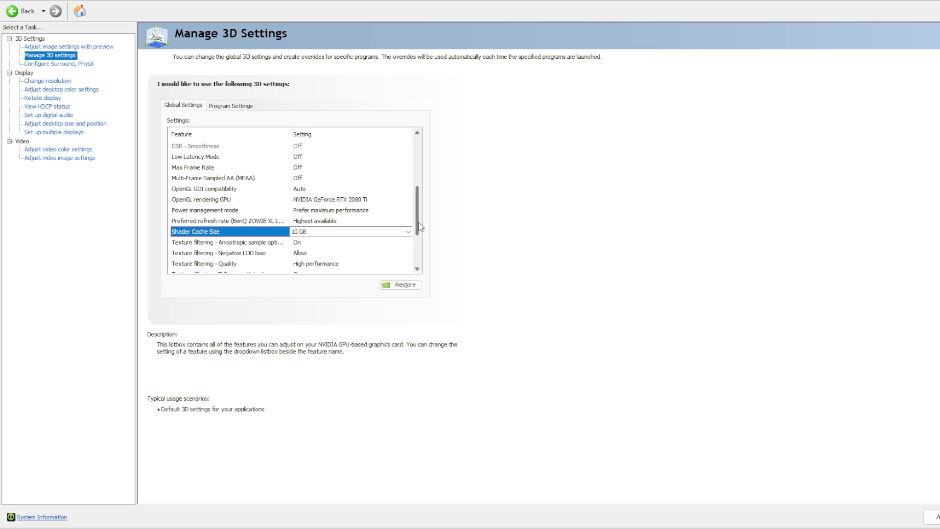
scroll(420, 226, down, 1)
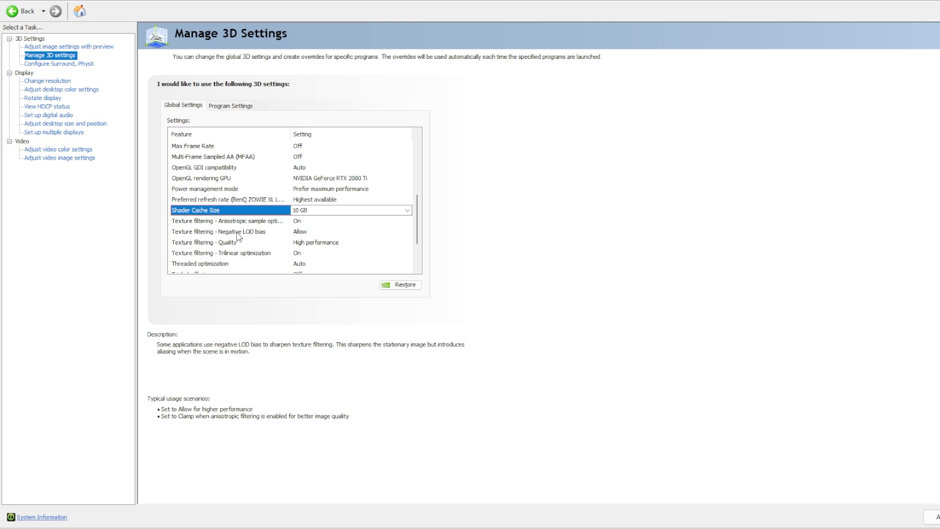
scroll(306, 235, down, 1)
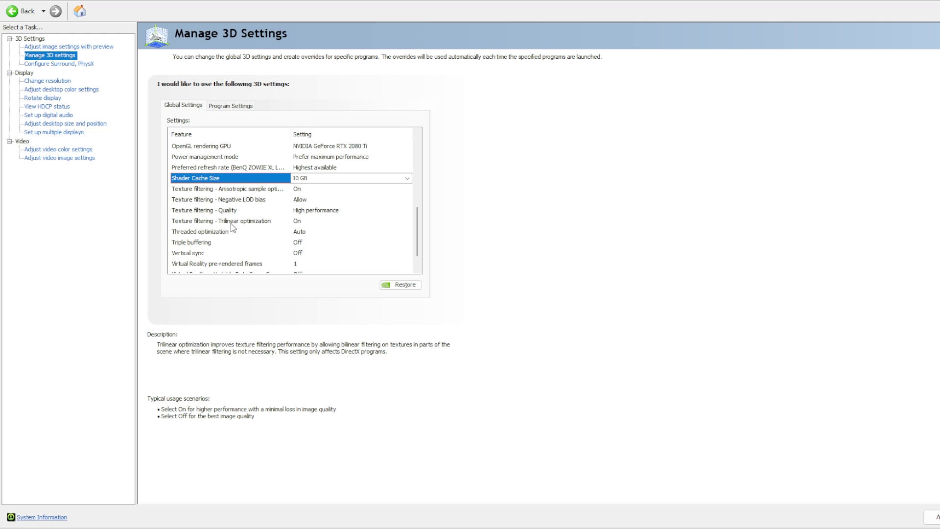
scroll(298, 225, down, 1)
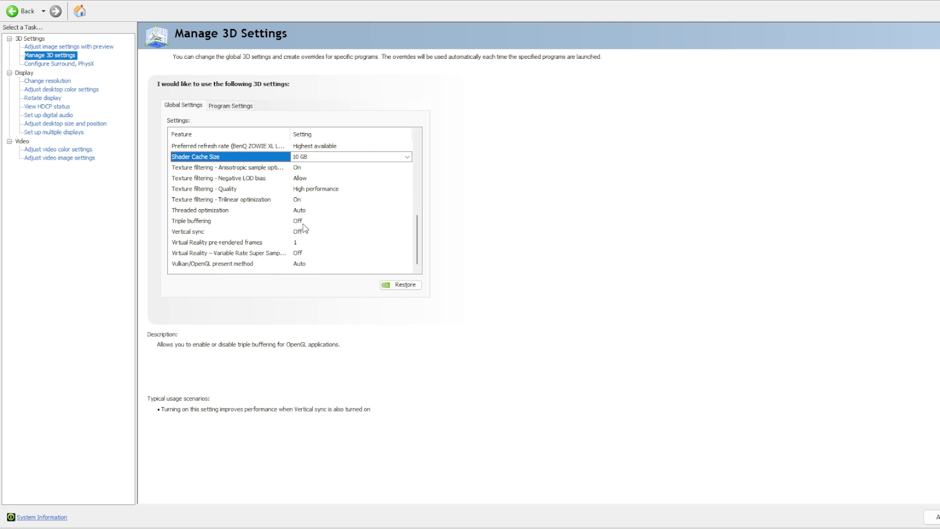
- Check the PhysX processor configuration and the display's resolution and refresh rate settings
click(83, 65)
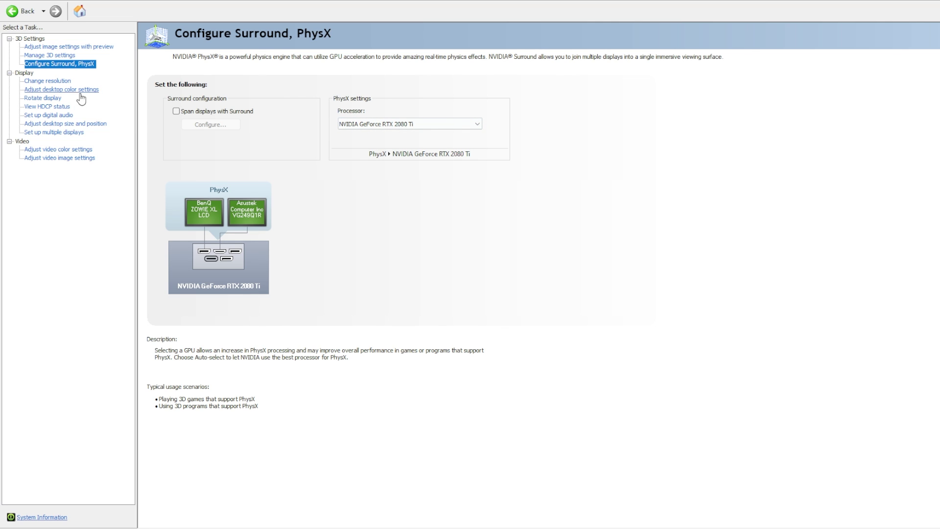
click(56, 81)
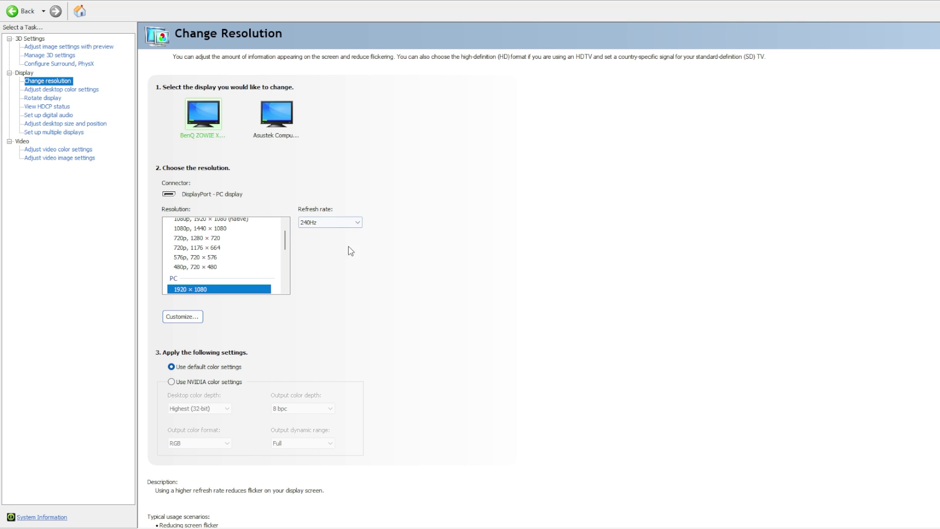
- Check the desktop color settings, including digital vibrance, and the desktop size and position settings
click(59, 89)
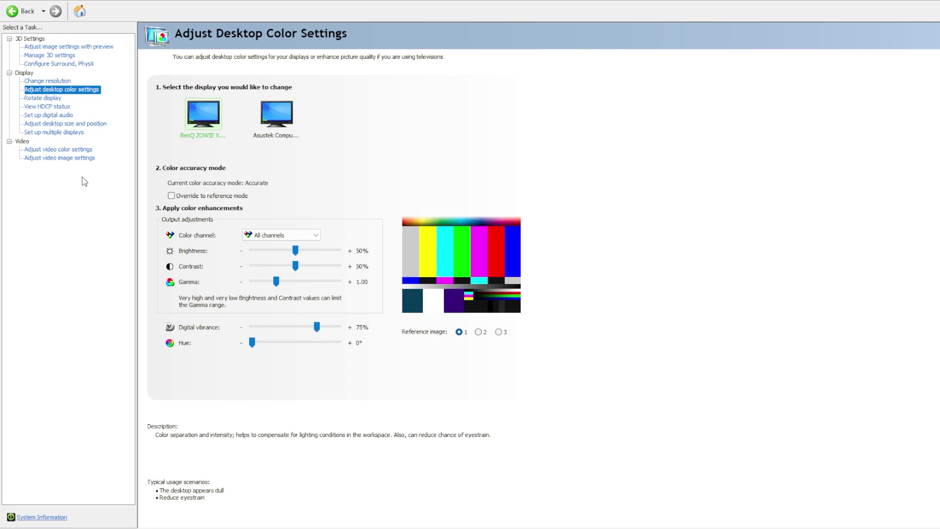
click(66, 123)
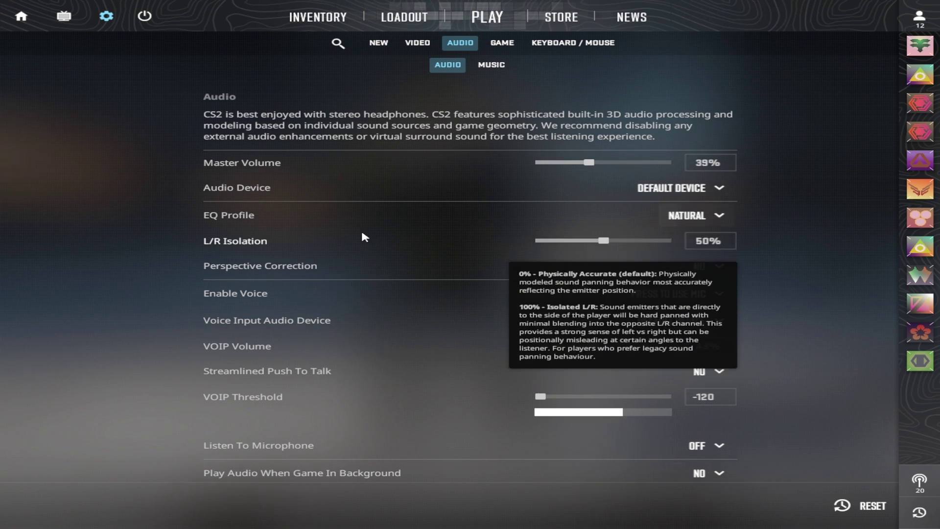
- In Counter-Strike 2, examine the audio settings for EQ Profile, L/R Isolation and Perspective Correction
mouse_move(246, 225)
click(722, 216)
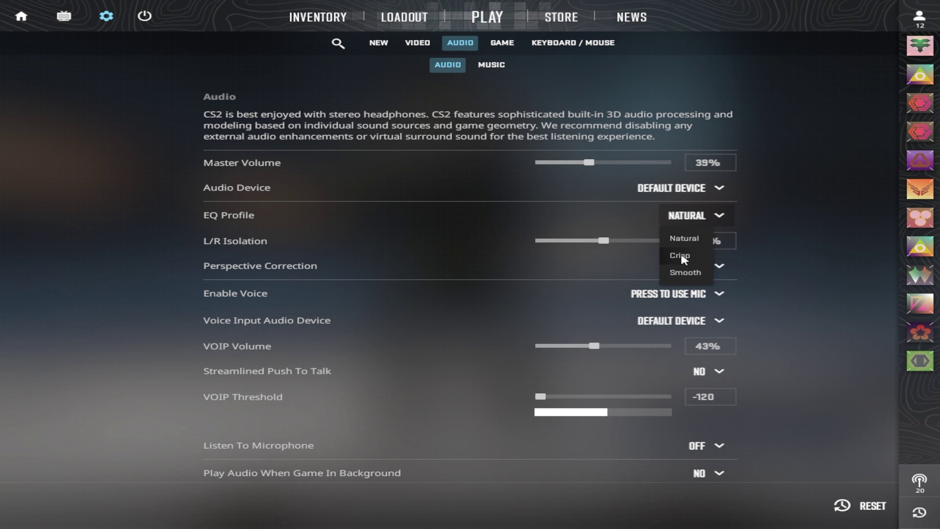
mouse_move(604, 242)
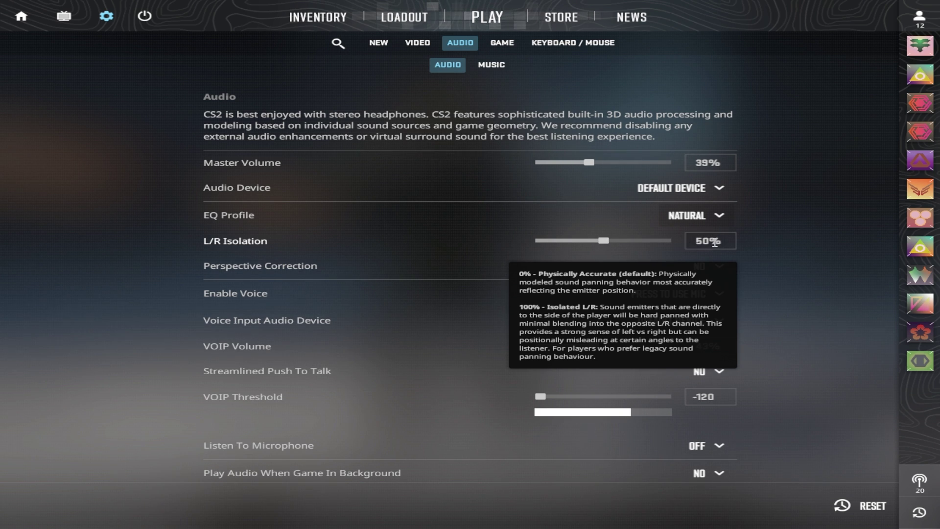
mouse_move(292, 270)
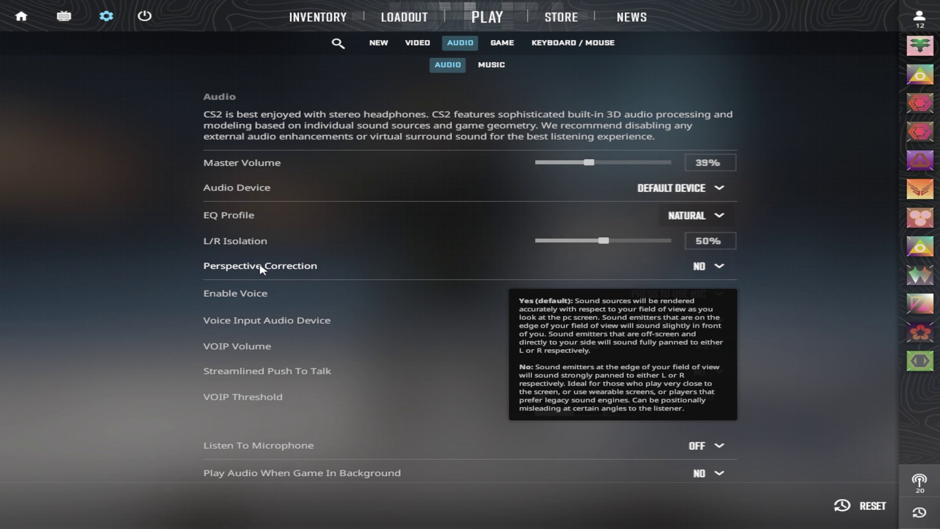
- Review the game settings and the available options for Max Acceptable Game Traffic Bandwidth
click(502, 43)
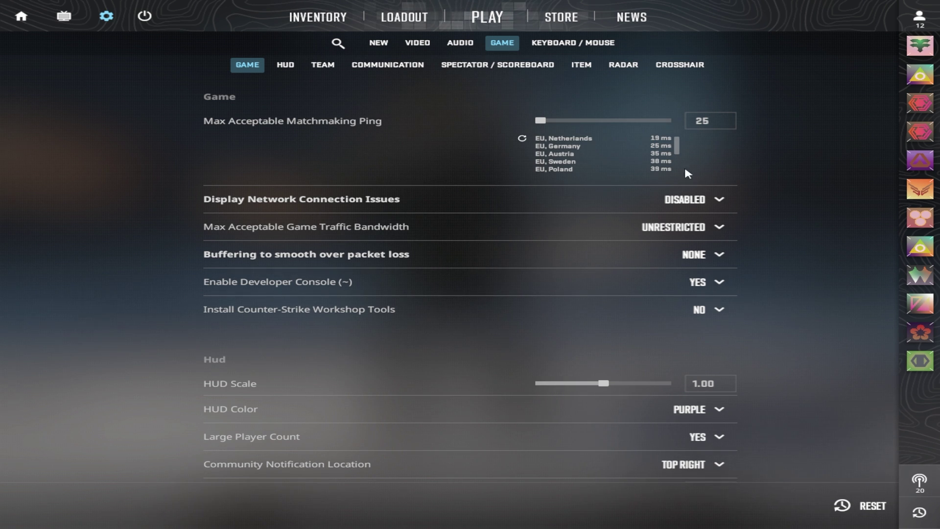
scroll(602, 155, down, 2)
scroll(629, 164, up, 2)
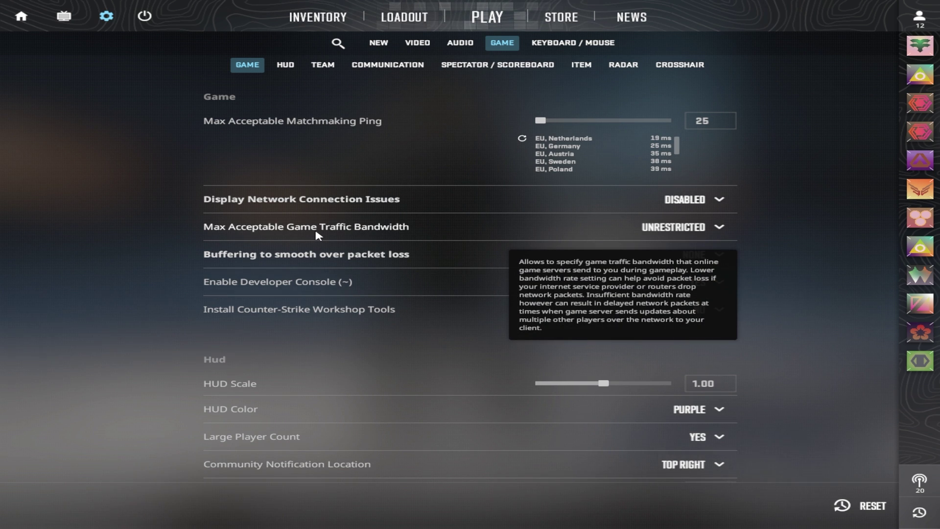
click(699, 235)
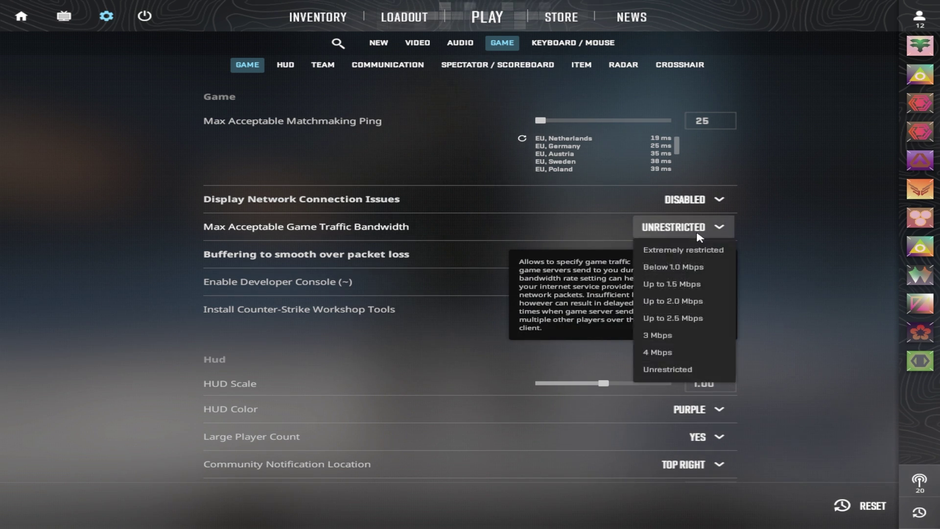
click(698, 234)
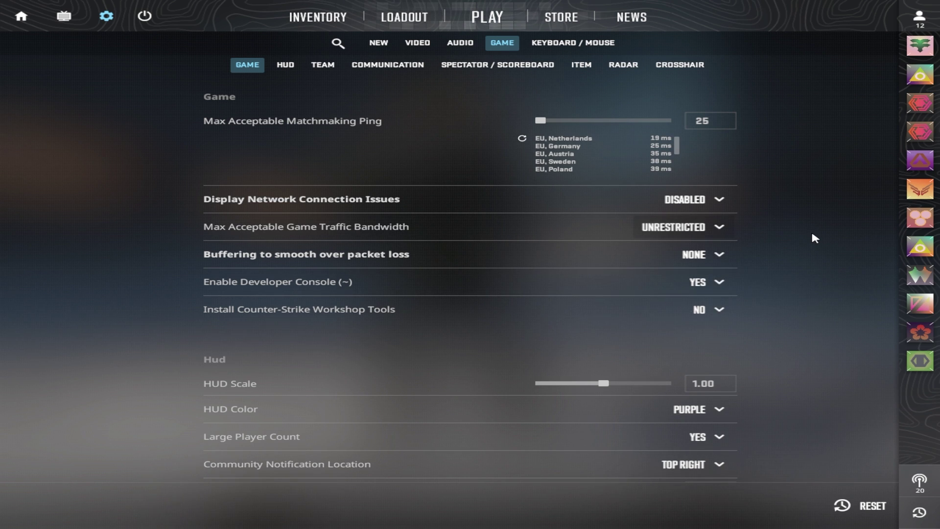
- Look up the rate command in the developer console and compare it with the game traffic bandwidth options
key(grave)
text(rate)
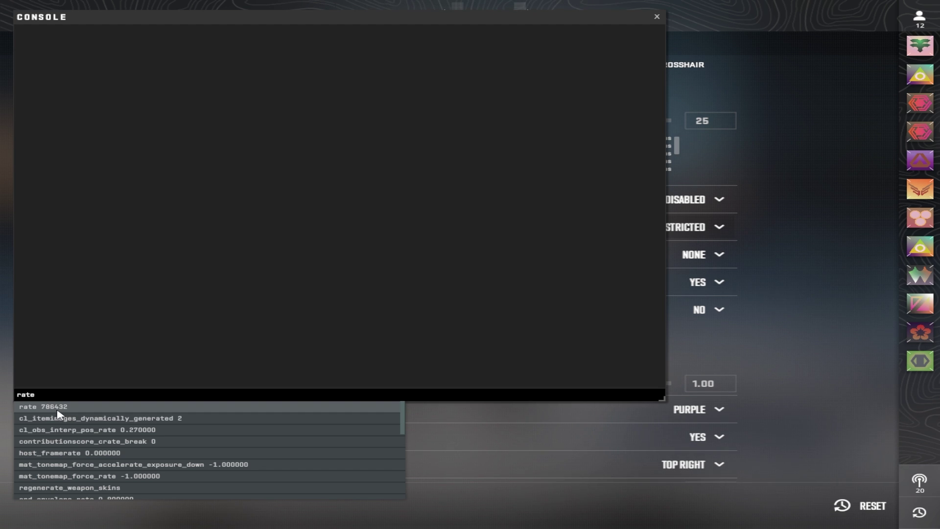
key(grave)
click(719, 226)
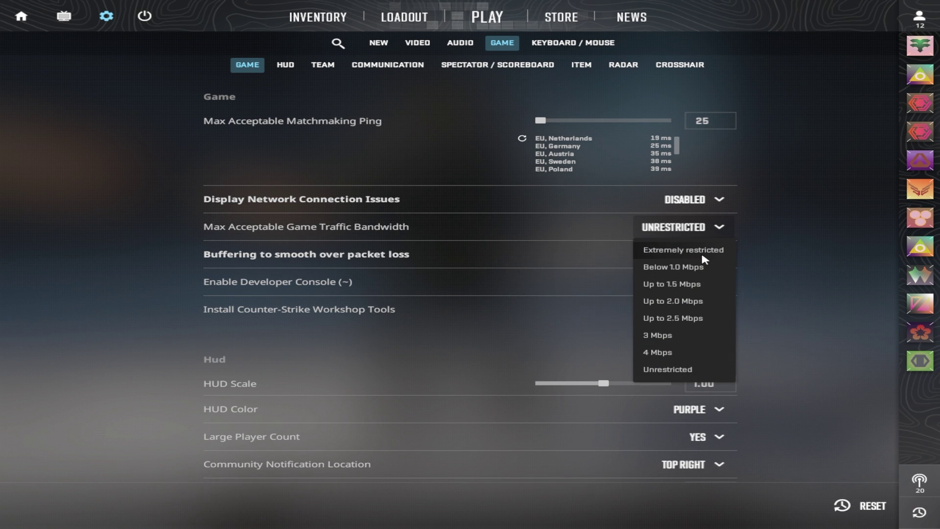
click(715, 227)
key(grave)
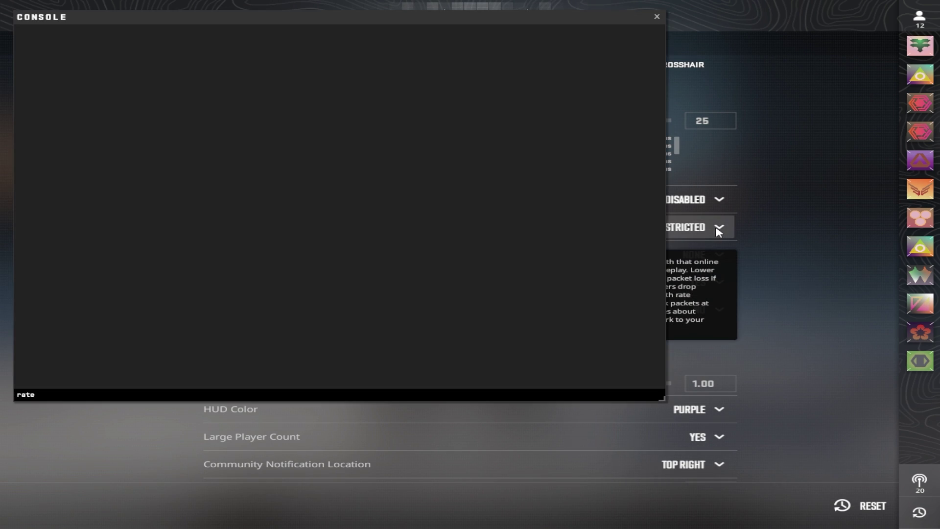
key(grave)
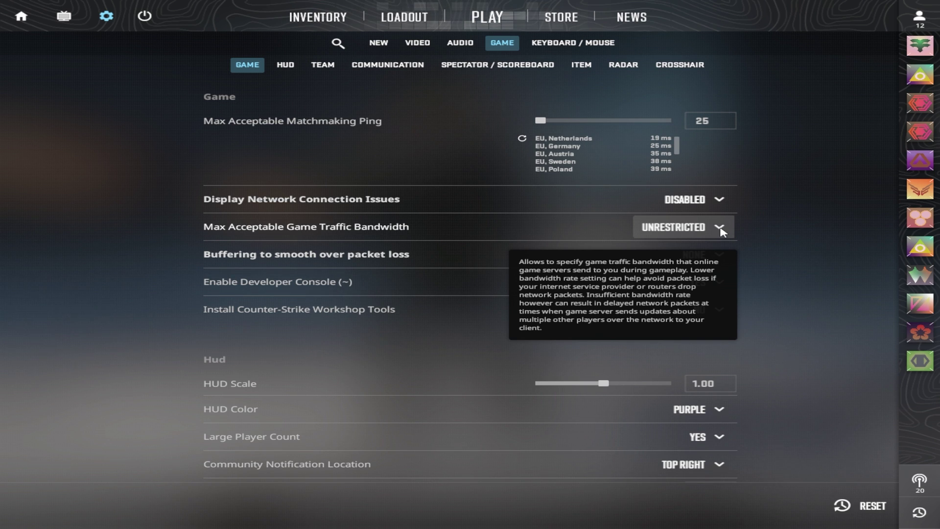
- Run the command rate 1000000 in the developer console and close the console
key(grave)
text(rate 1000000)
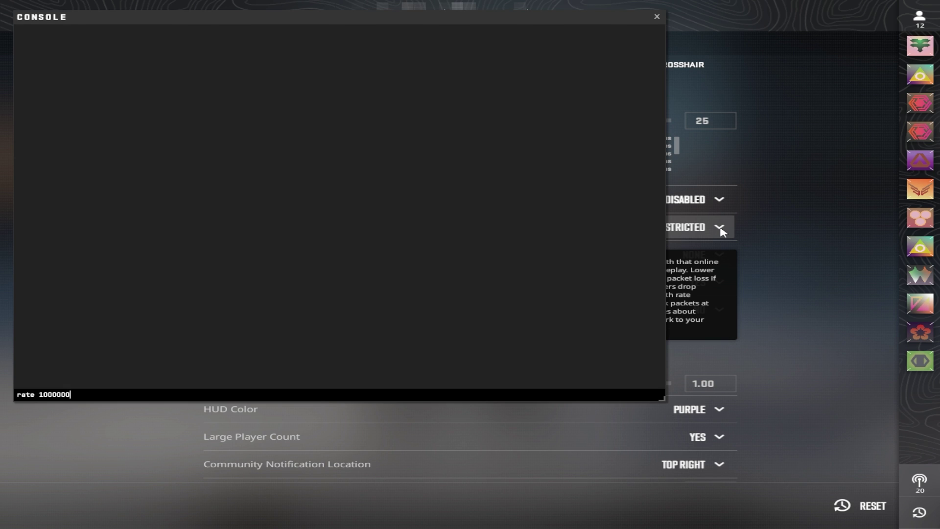
key(Return)
key(grave)
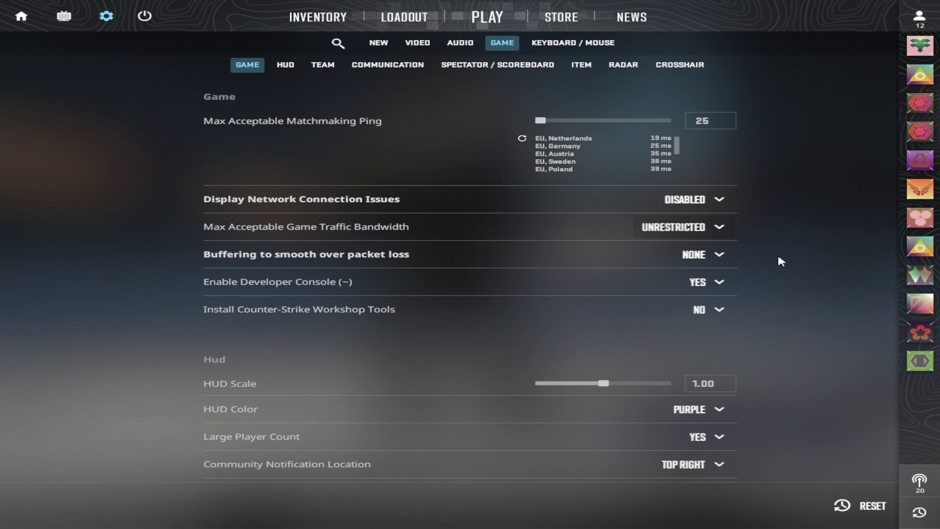
- Check the keyboard and mouse settings, including the mouse and zoom sensitivity, and return to the main menu
click(572, 43)
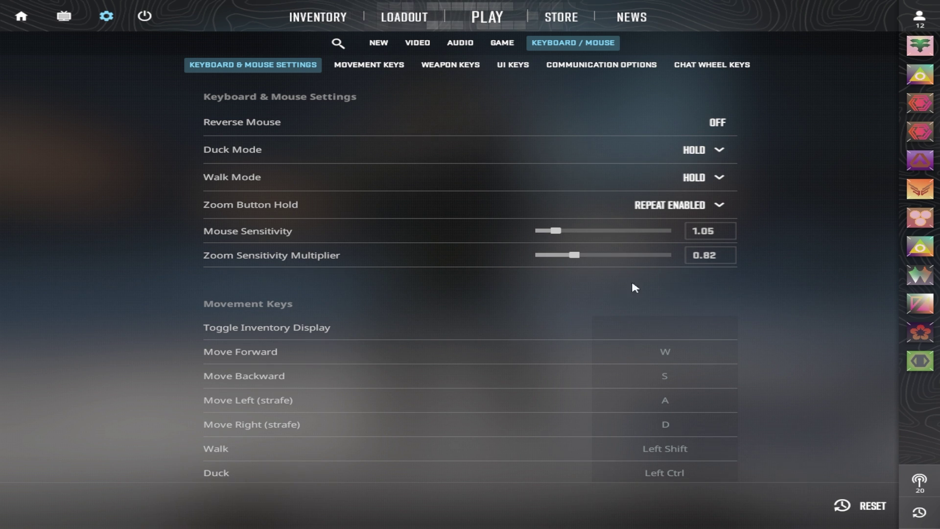
key(Escape)
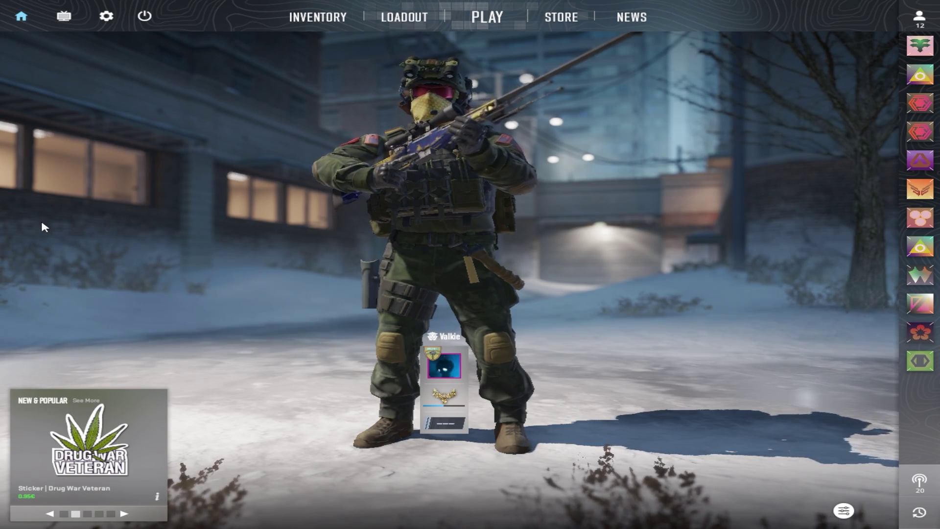